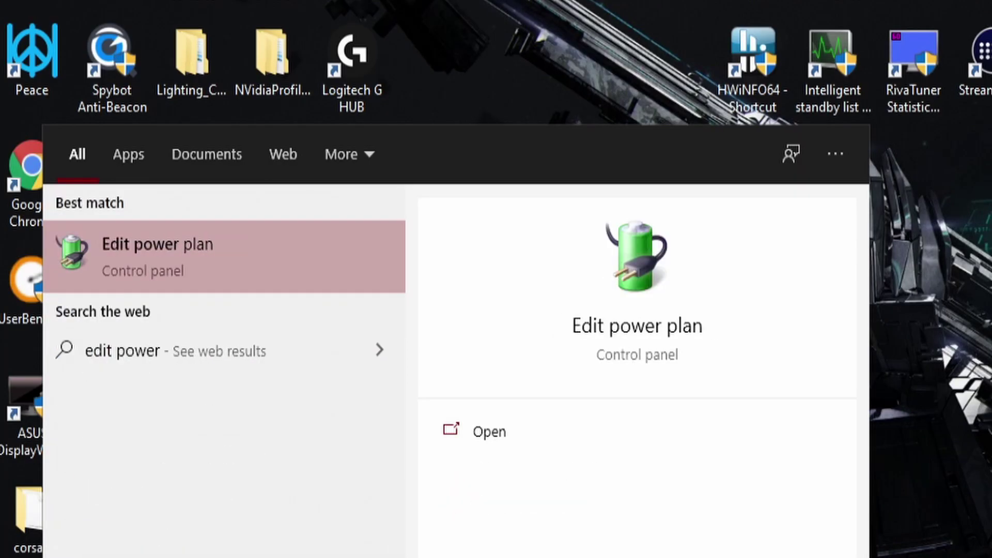
- Open the advanced power settings of the Ultimate Performance plan and collapse the Hard disk group
{"action": "left_click", "coordinate": [154, 252]}
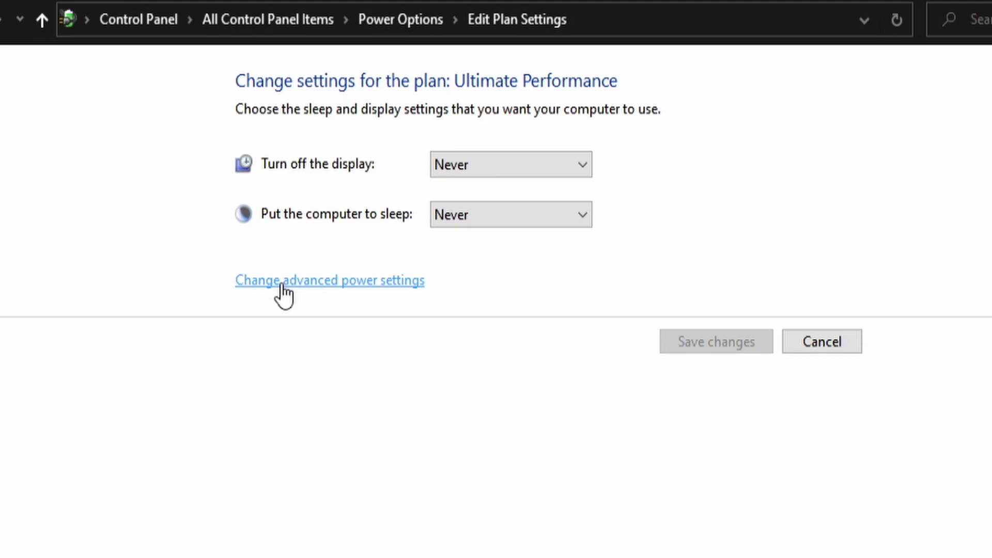
{"action": "left_click", "coordinate": [282, 283]}
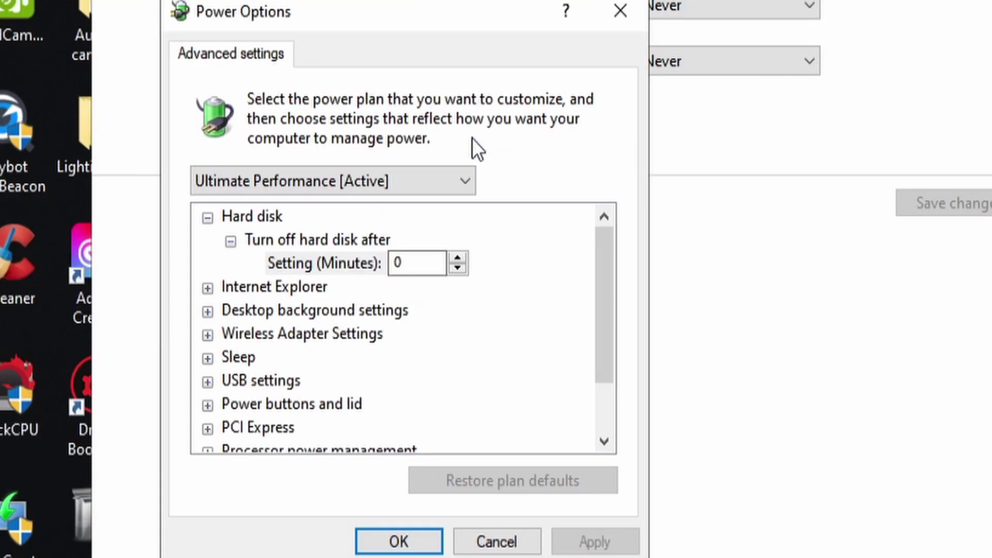
{"action": "left_click", "coordinate": [207, 217]}
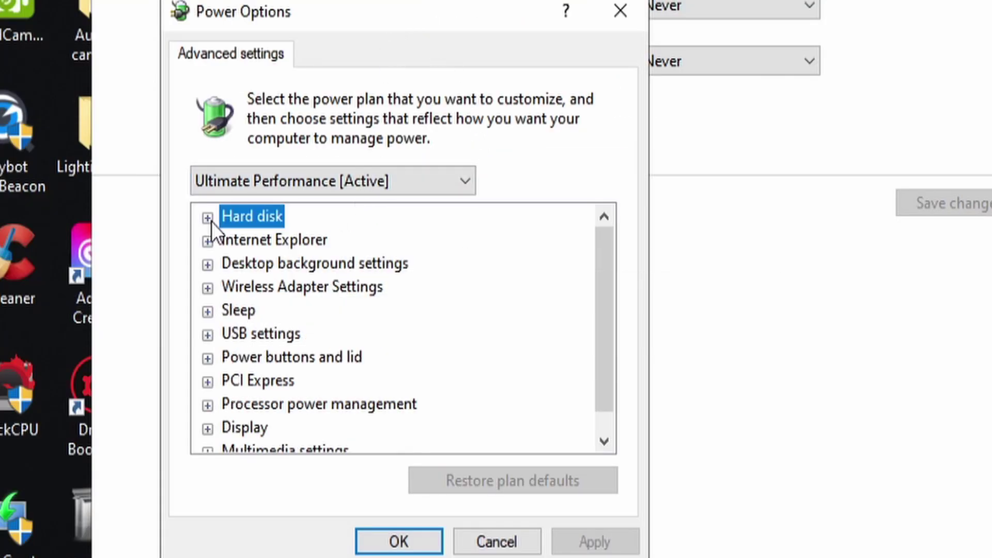
- Set the wireless adapter's Power Saving Mode to Maximum Performance and collapse its group
{"action": "left_click", "coordinate": [207, 288]}
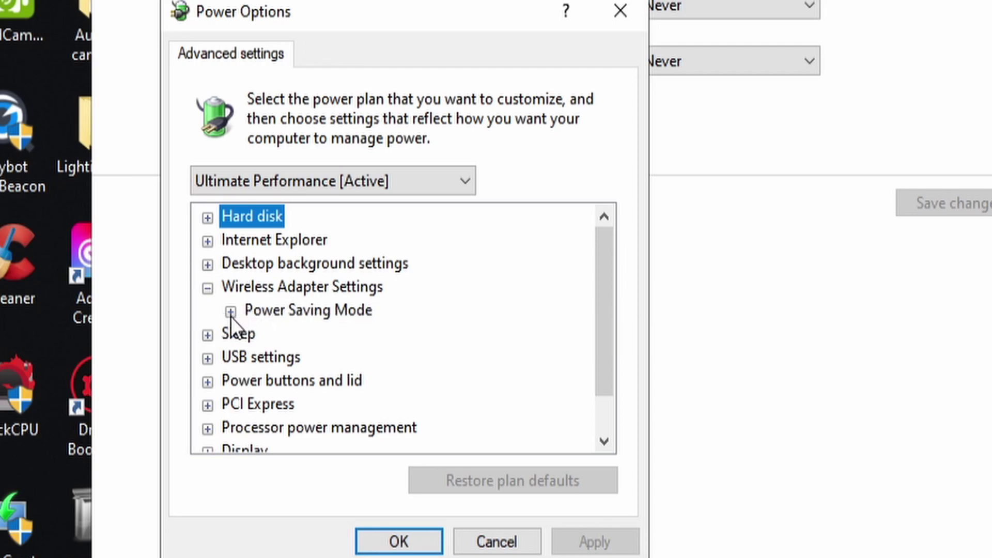
{"action": "left_click", "coordinate": [230, 312]}
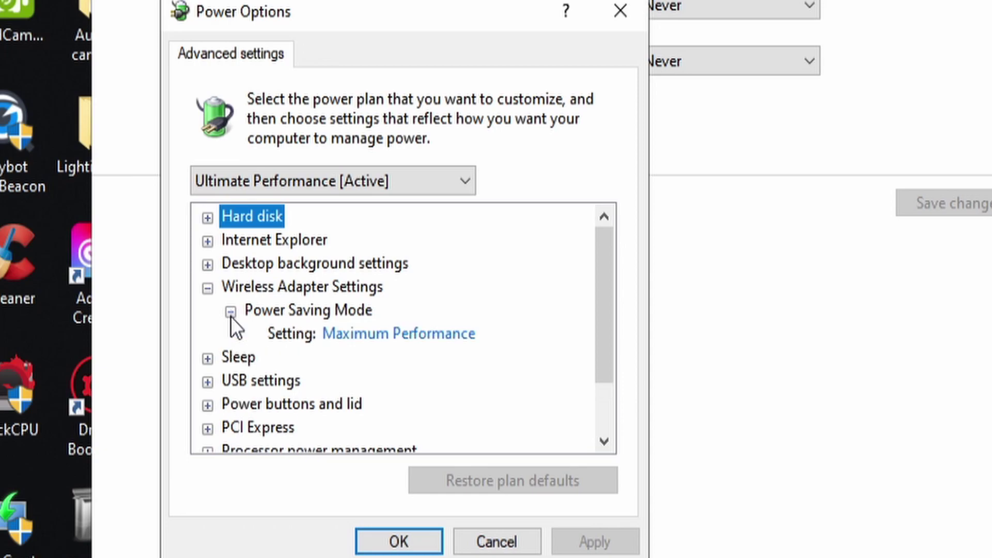
{"action": "left_click", "coordinate": [413, 335]}
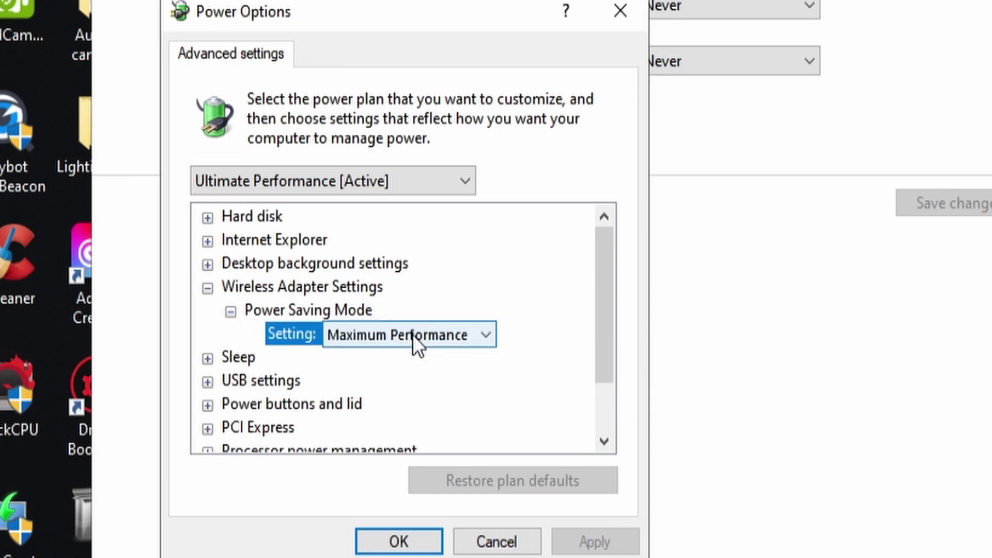
{"action": "left_click", "coordinate": [408, 345]}
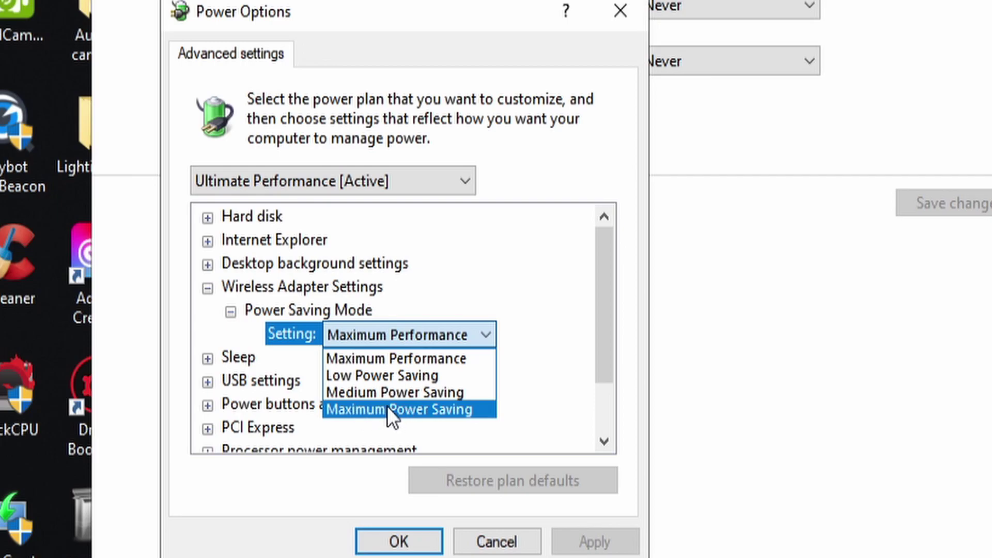
{"action": "left_click", "coordinate": [414, 358]}
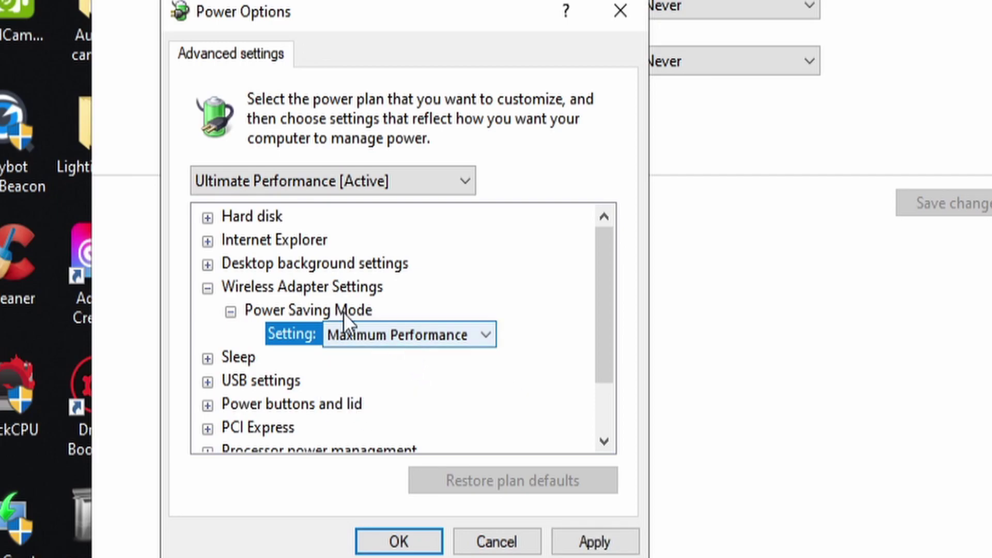
{"action": "left_click", "coordinate": [231, 311]}
{"action": "left_click", "coordinate": [207, 287]}
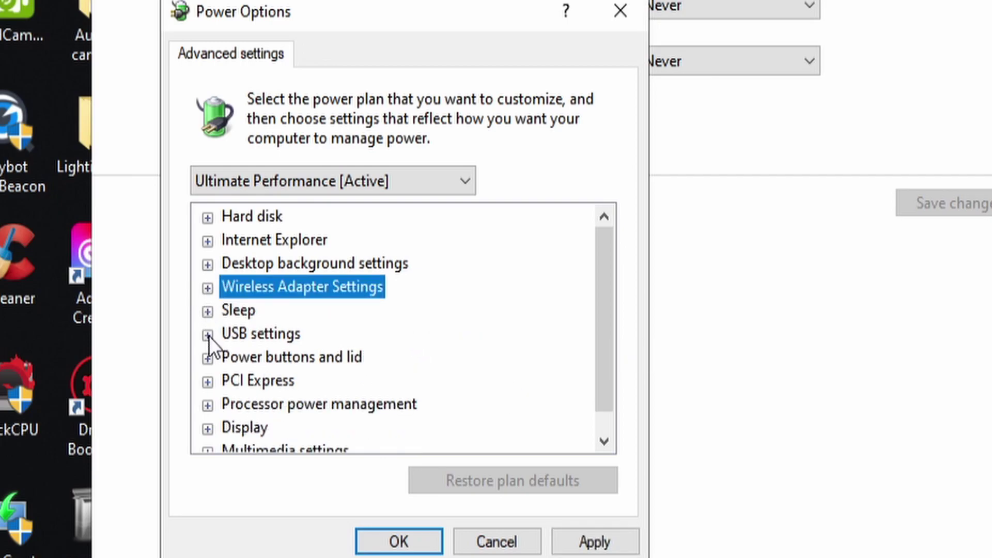
- Check the Link State Power Management setting under PCI Express and collapse the group
{"action": "left_click", "coordinate": [208, 383]}
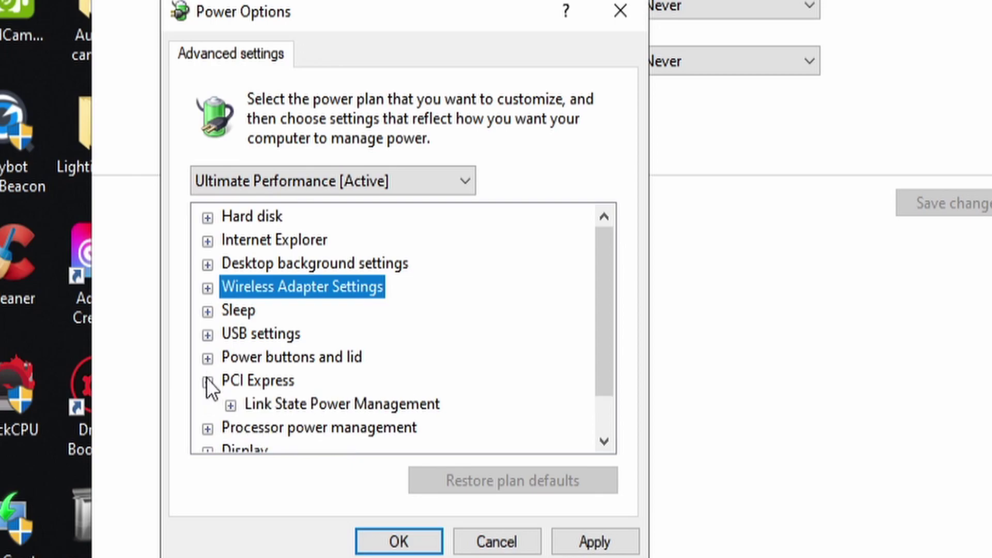
{"action": "left_click", "coordinate": [231, 406]}
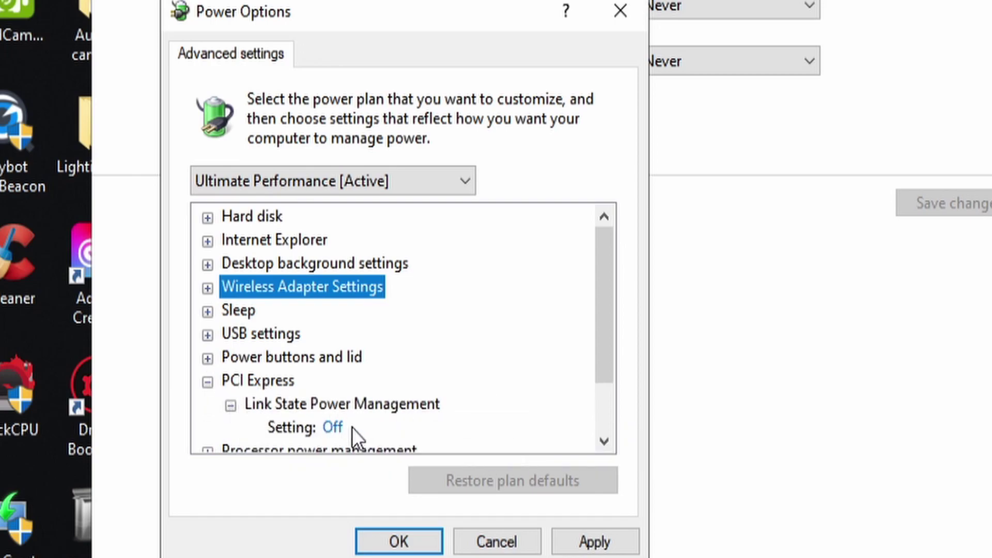
{"action": "left_click", "coordinate": [207, 382]}
- Apply the advanced power settings and close the power plan windows
{"action": "scroll", "coordinate": [279, 352], "scroll_direction": "down", "scroll_amount": 1}
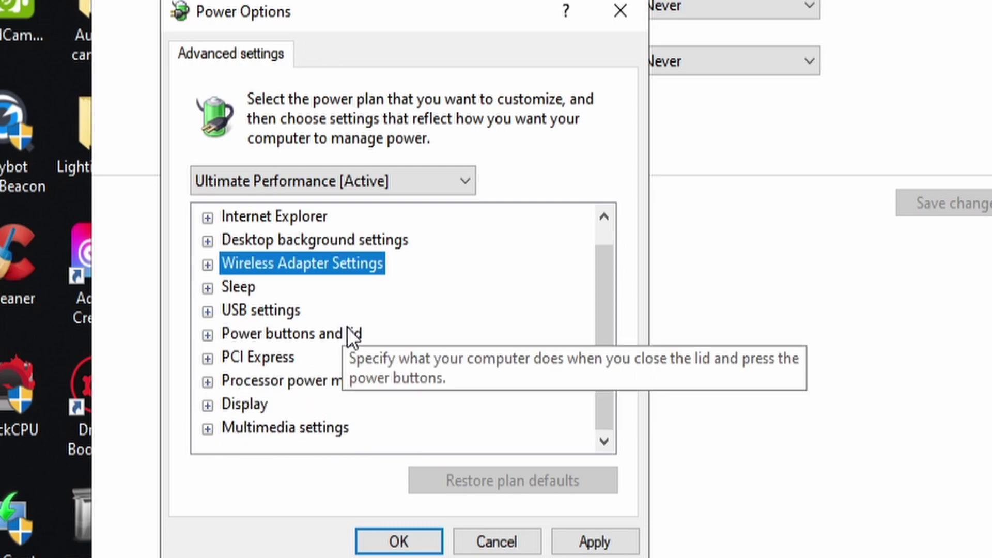
{"action": "left_click", "coordinate": [601, 546]}
{"action": "left_click", "coordinate": [391, 540]}
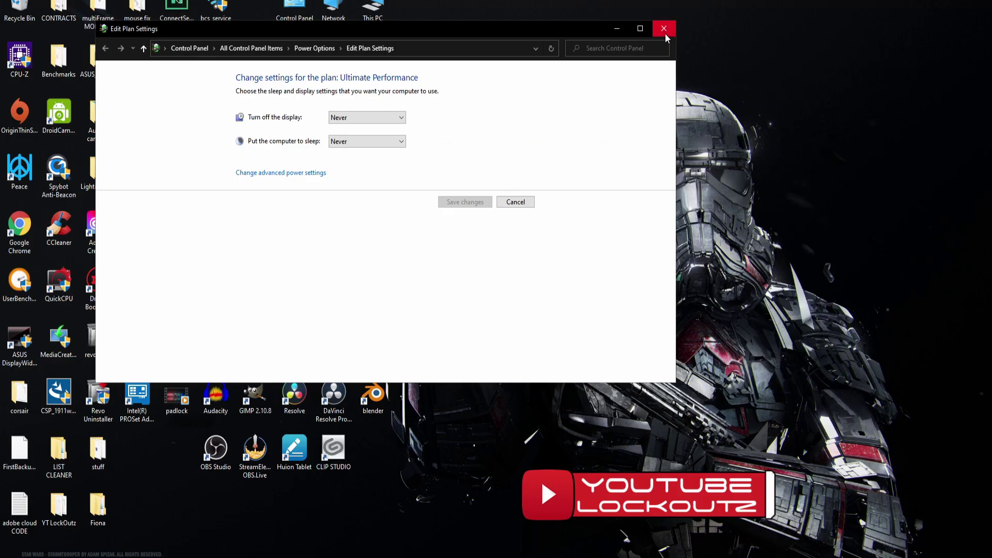
{"action": "left_click", "coordinate": [664, 27]}
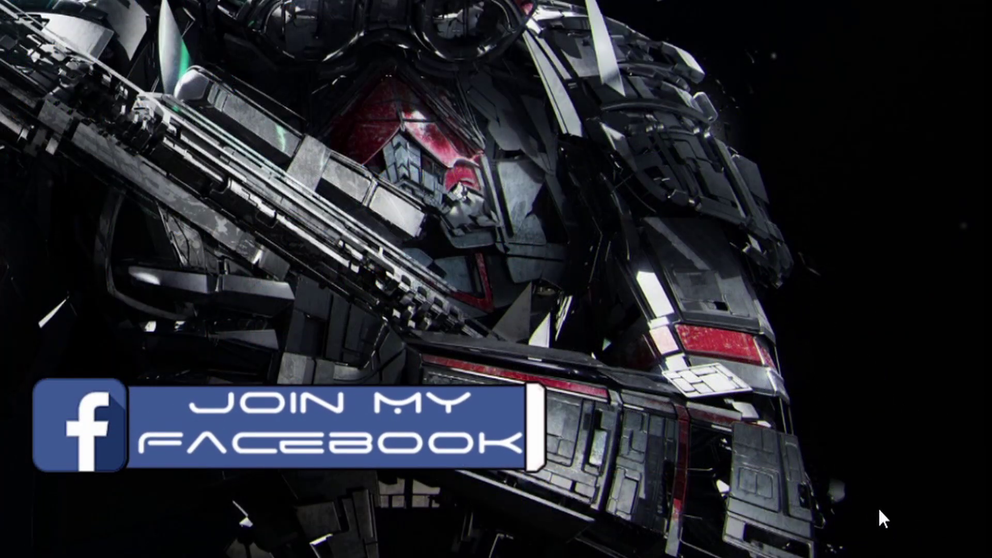
- Open the Network & Internet settings and display the network adapters through Change adapter options
{"action": "right_click", "coordinate": [878, 557]}
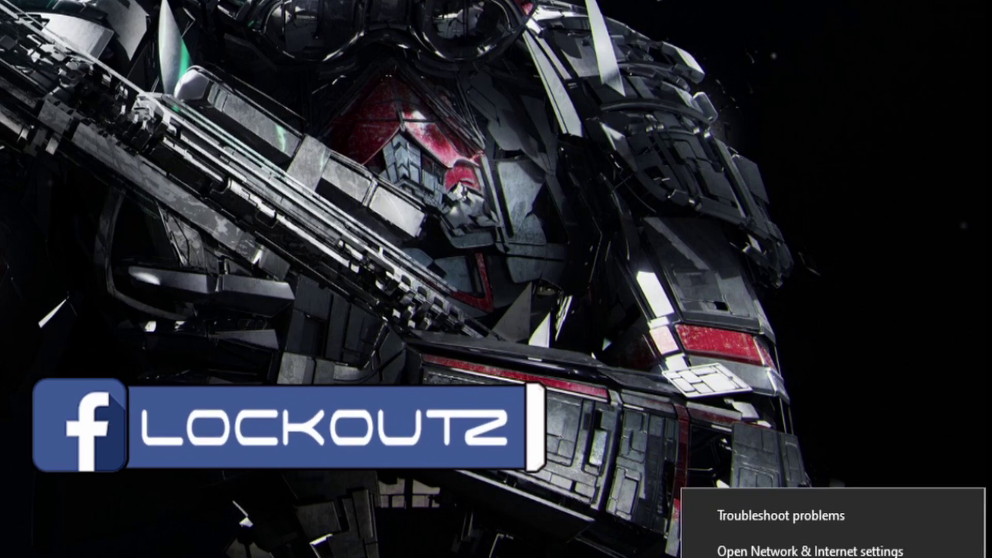
{"action": "left_click", "coordinate": [833, 551]}
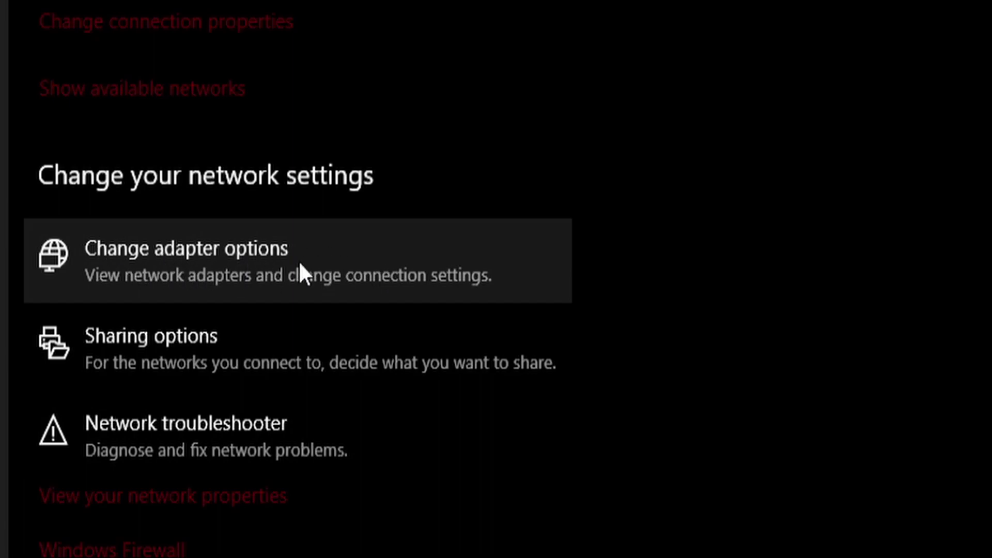
{"action": "left_click", "coordinate": [196, 252]}
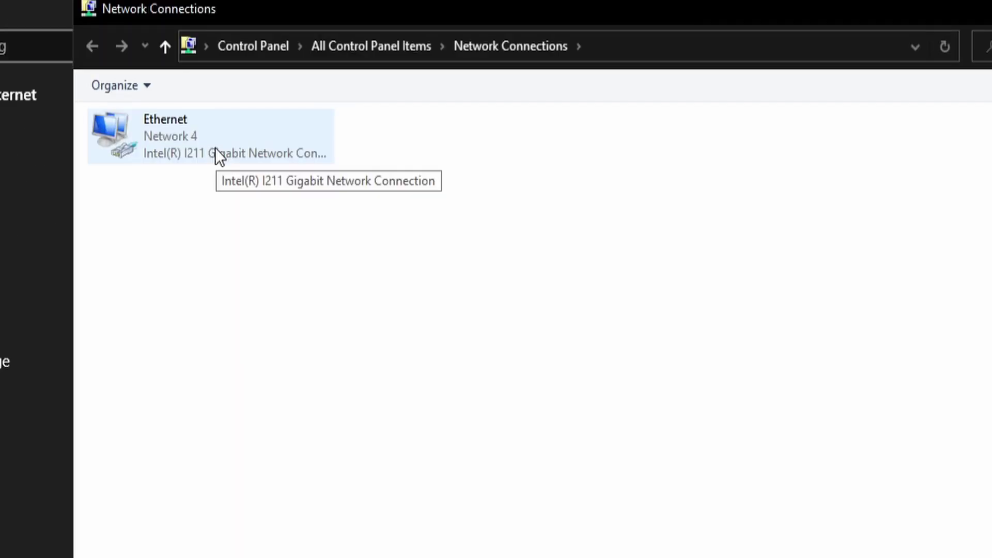
- Open the Internet Protocol Version 4 (TCP/IPv4) properties of the Ethernet adapter
{"action": "right_click", "coordinate": [169, 101]}
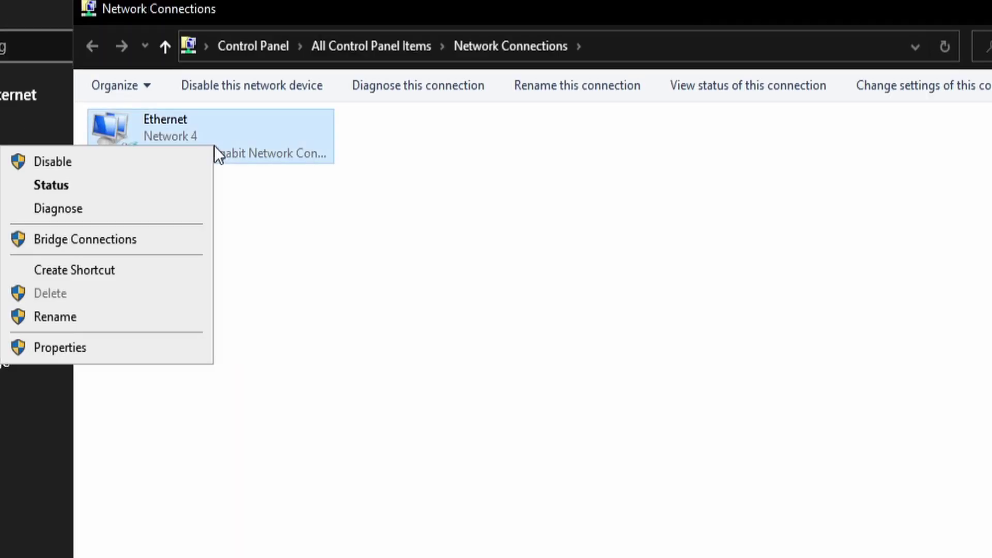
{"action": "left_click", "coordinate": [142, 344]}
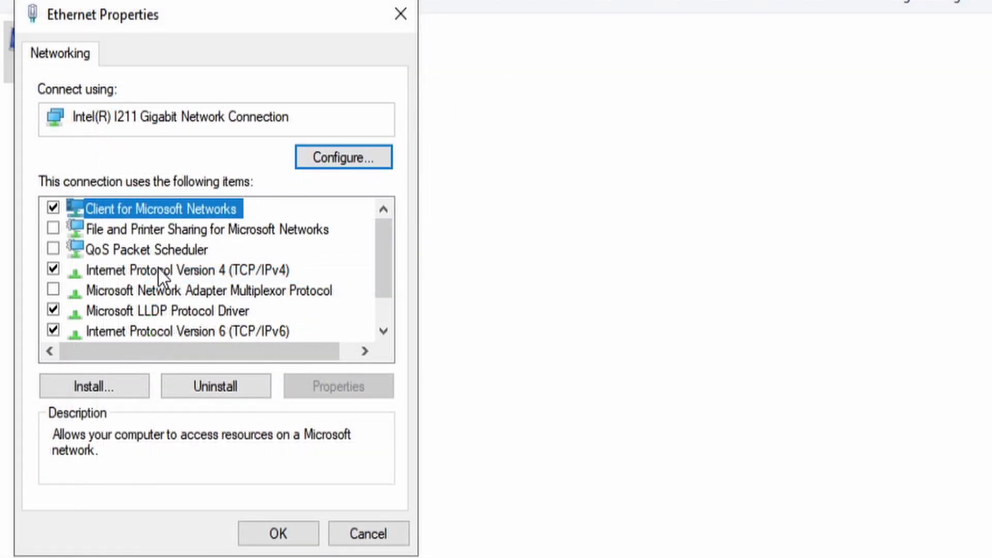
{"action": "left_click", "coordinate": [158, 269]}
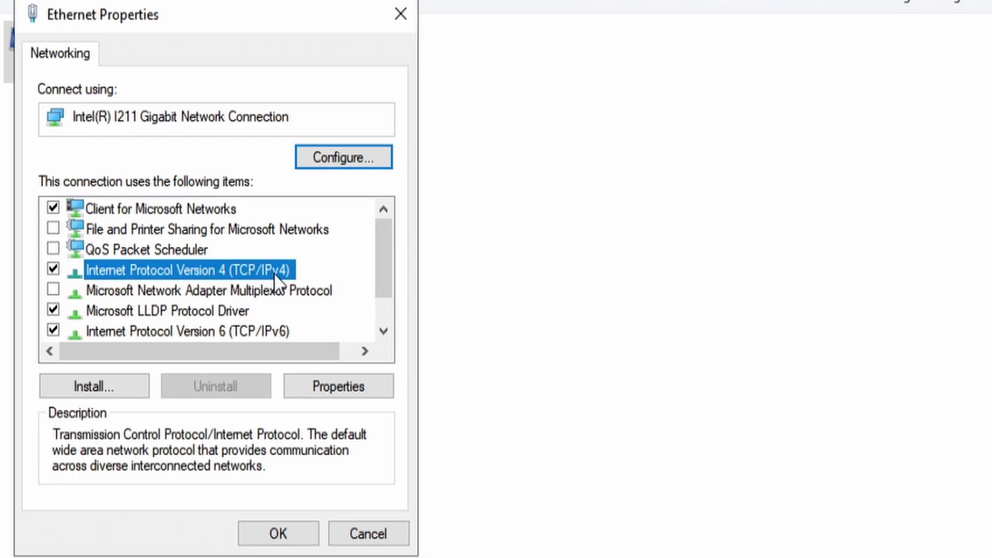
{"action": "left_click", "coordinate": [340, 391]}
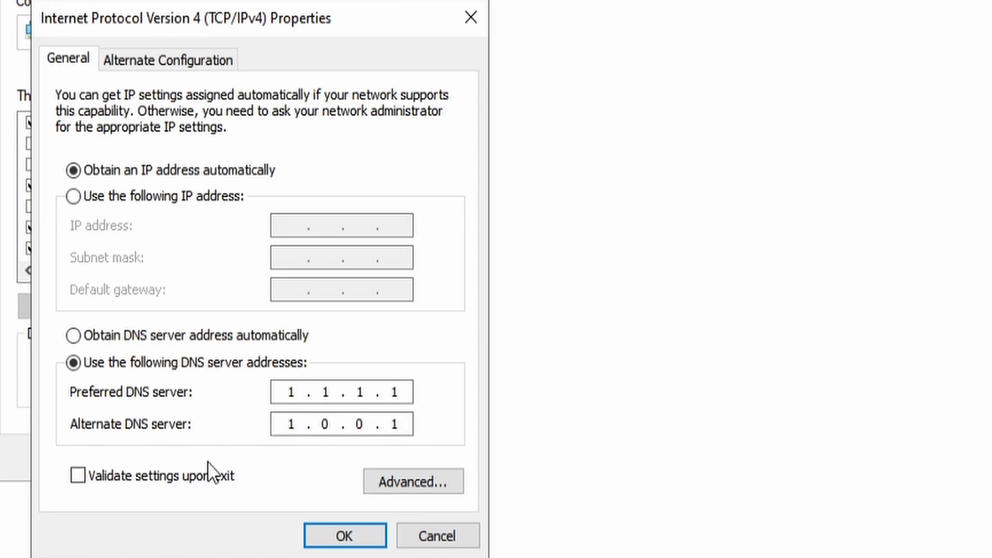
- View the advanced TCP/IP settings, accept the IPv4 and Ethernet properties, and close Network Connections
{"action": "left_click", "coordinate": [412, 482]}
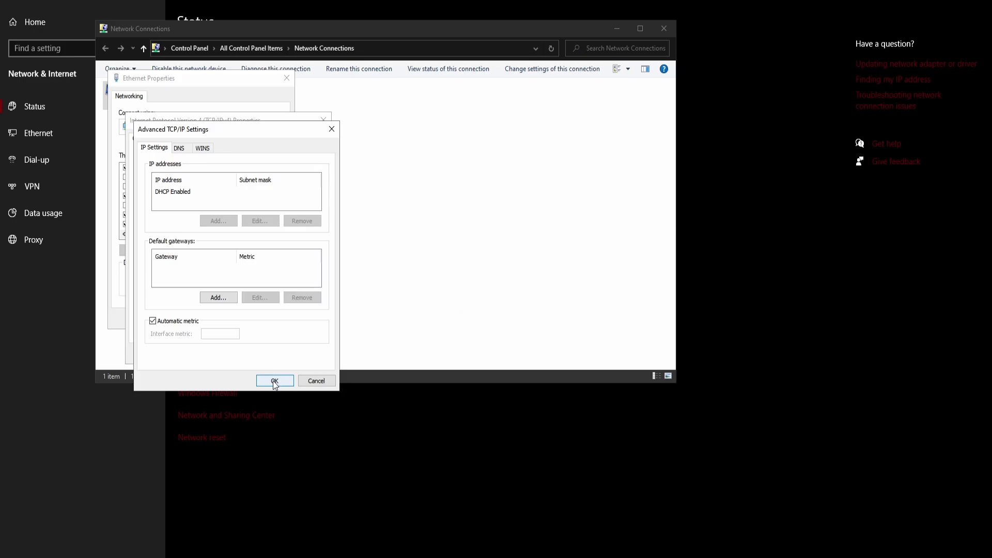
{"action": "left_click", "coordinate": [275, 381]}
{"action": "left_click", "coordinate": [266, 356]}
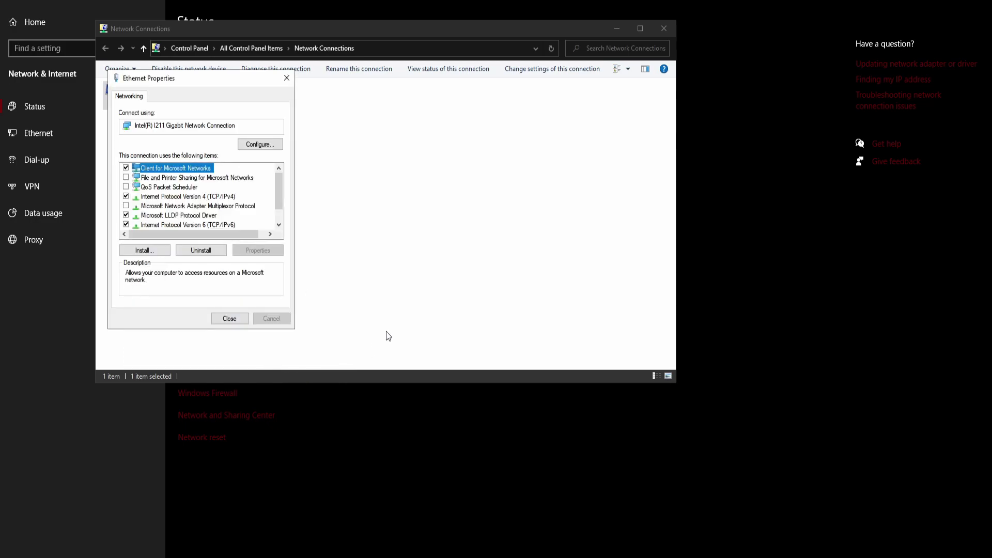
{"action": "left_click", "coordinate": [242, 318]}
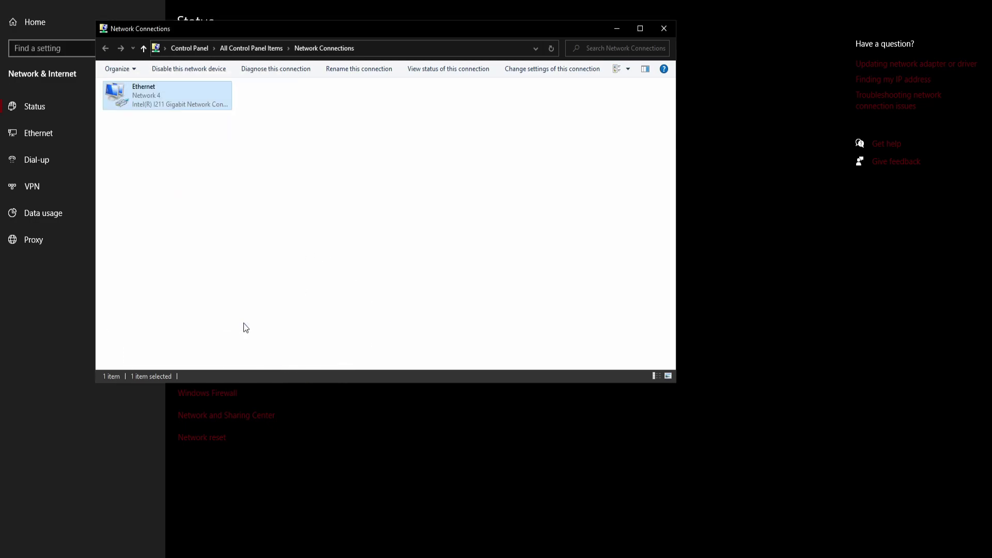
{"action": "left_click", "coordinate": [663, 29]}
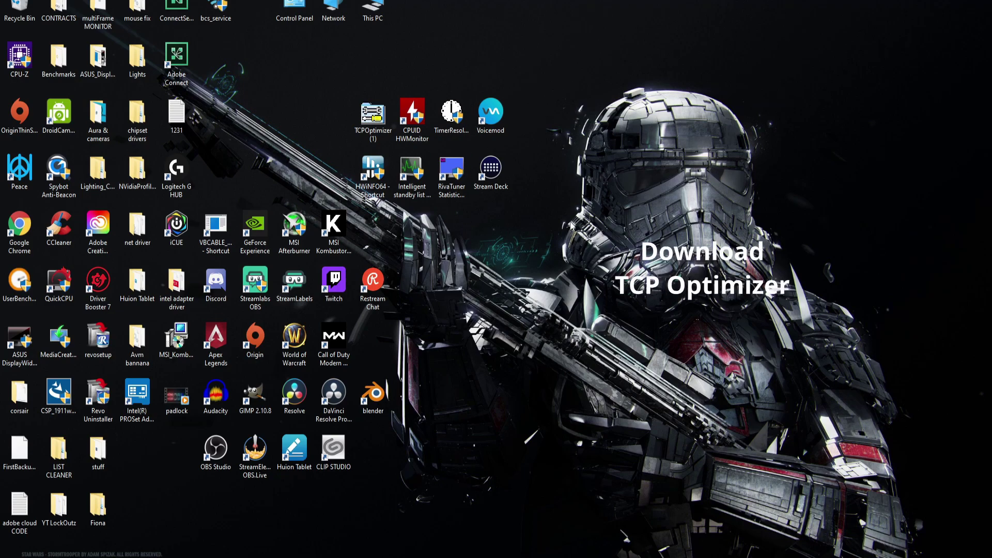
- Move the TCPOptimizer icon one place over on the desktop and run TCP Optimizer as administrator
{"action": "right_click", "coordinate": [453, 220]}
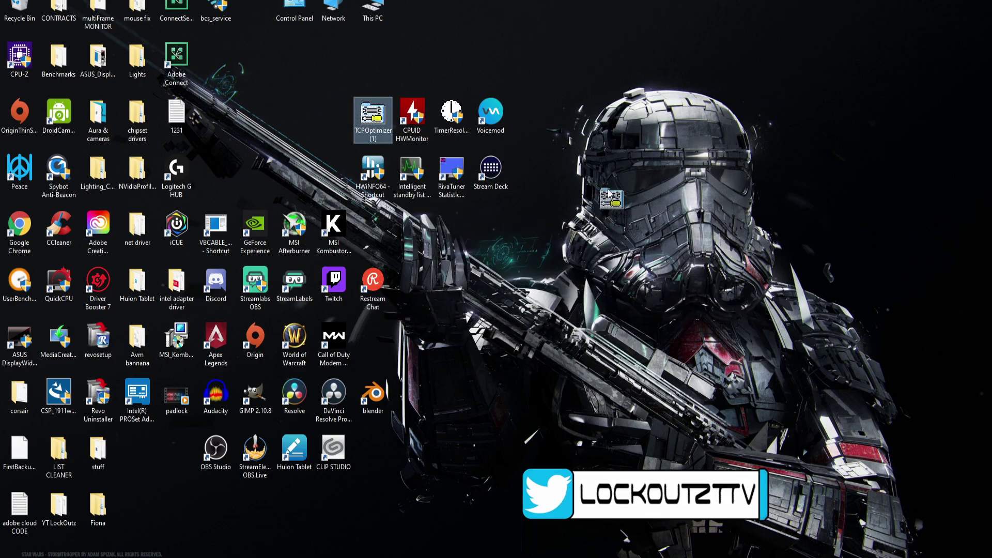
{"action": "left_click_drag", "start_coordinate": [372, 105], "coordinate": [320, 139]}
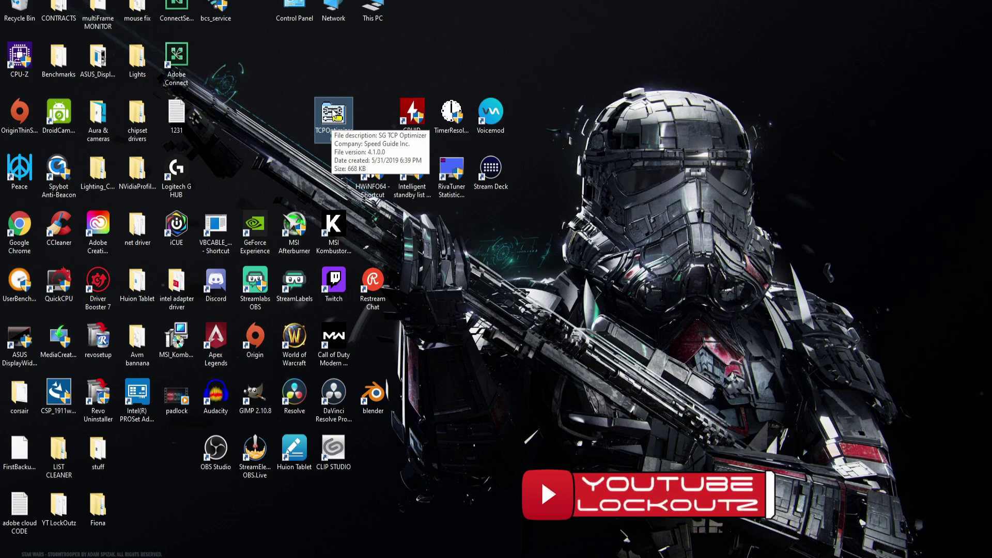
{"action": "right_click", "coordinate": [340, 117]}
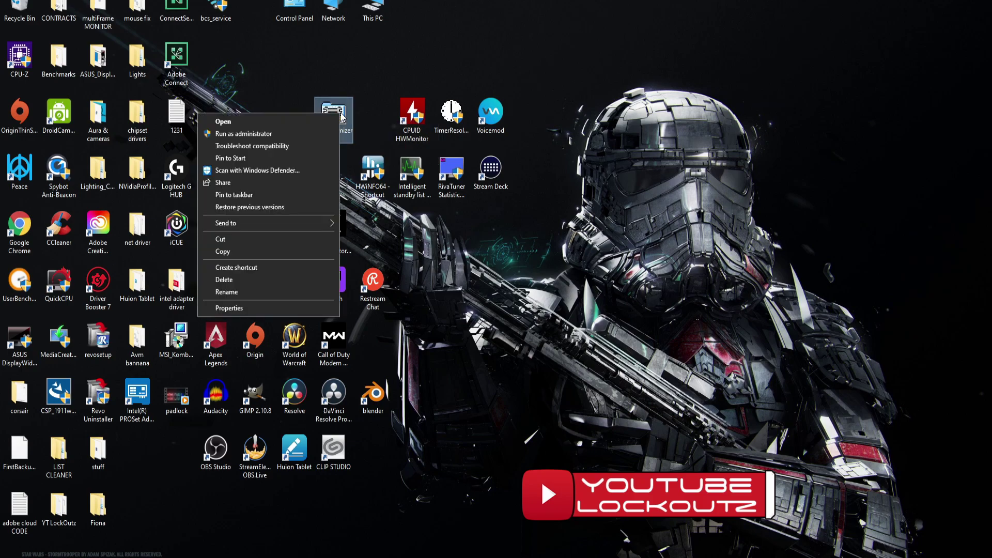
{"action": "left_click", "coordinate": [303, 133]}
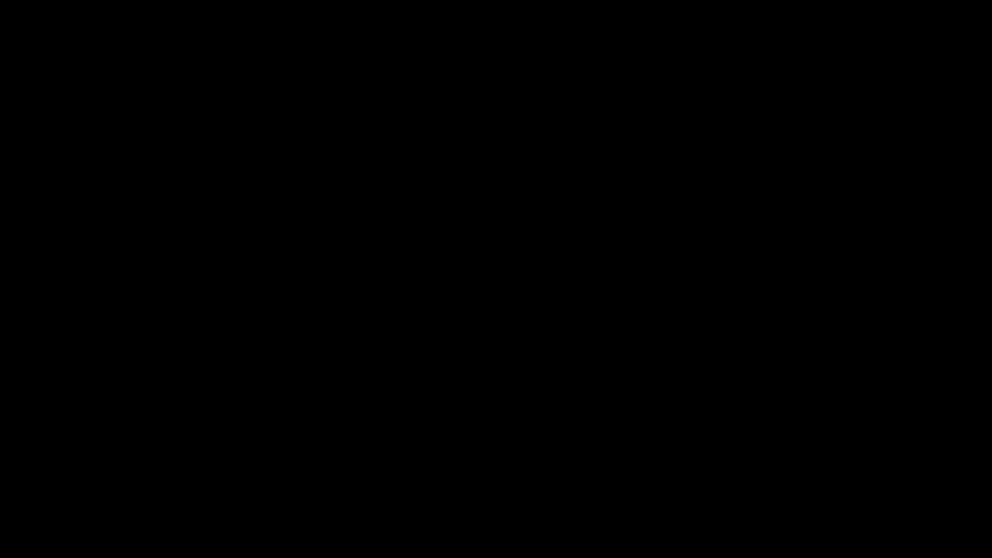
{"action": "left_click", "coordinate": [503, 229]}
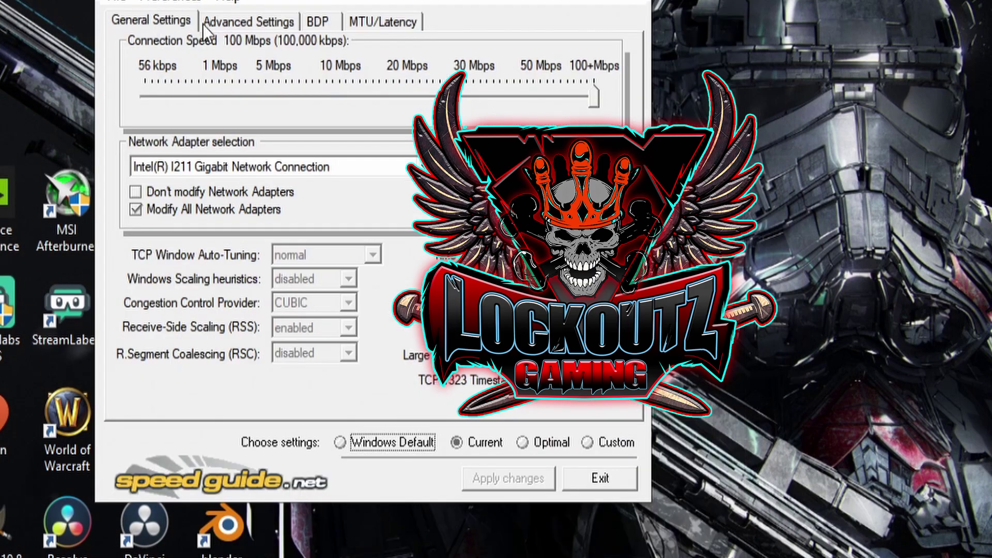
{"action": "left_click", "coordinate": [364, 21]}
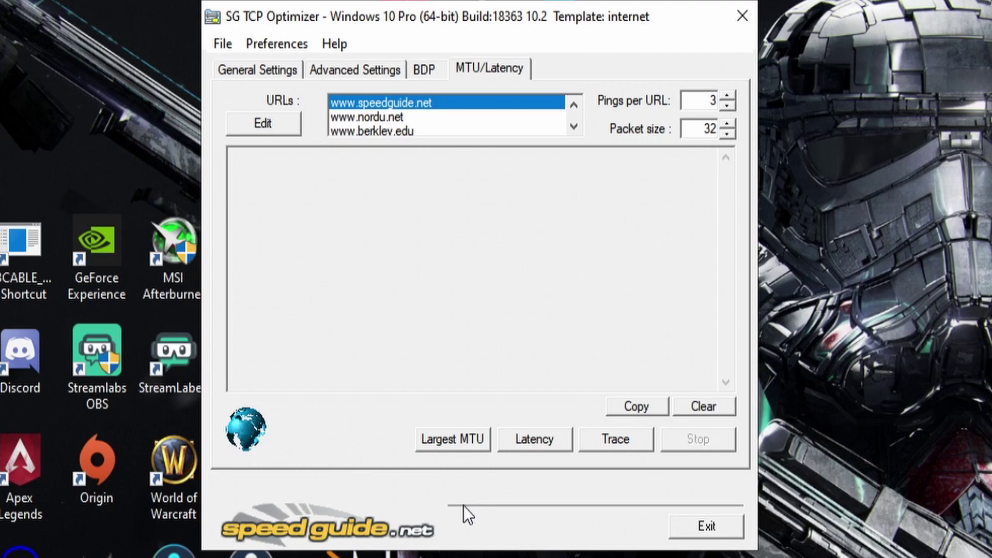
{"action": "left_click", "coordinate": [264, 124]}
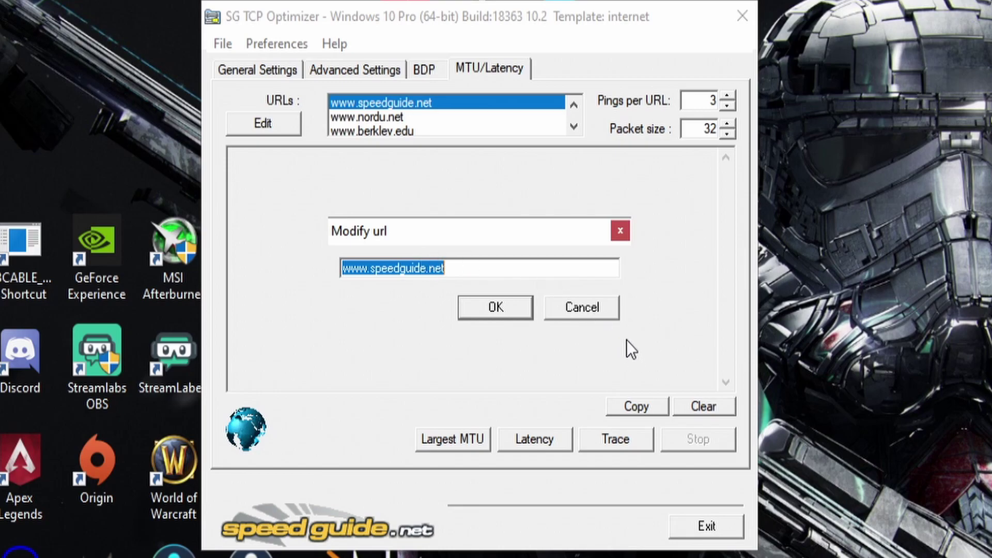
{"action": "left_click", "coordinate": [600, 308]}
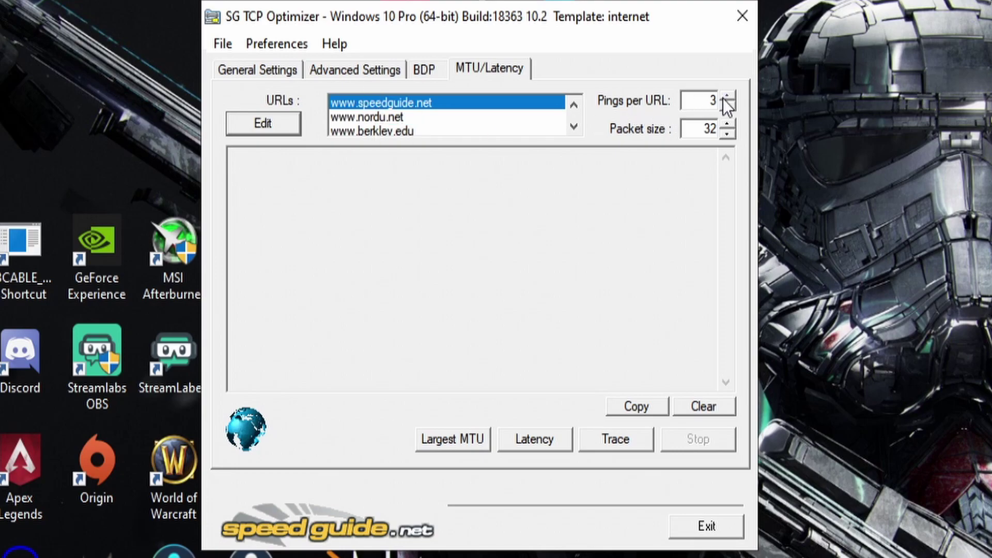
{"action": "left_click", "coordinate": [710, 99]}
{"action": "type", "text": "3"}
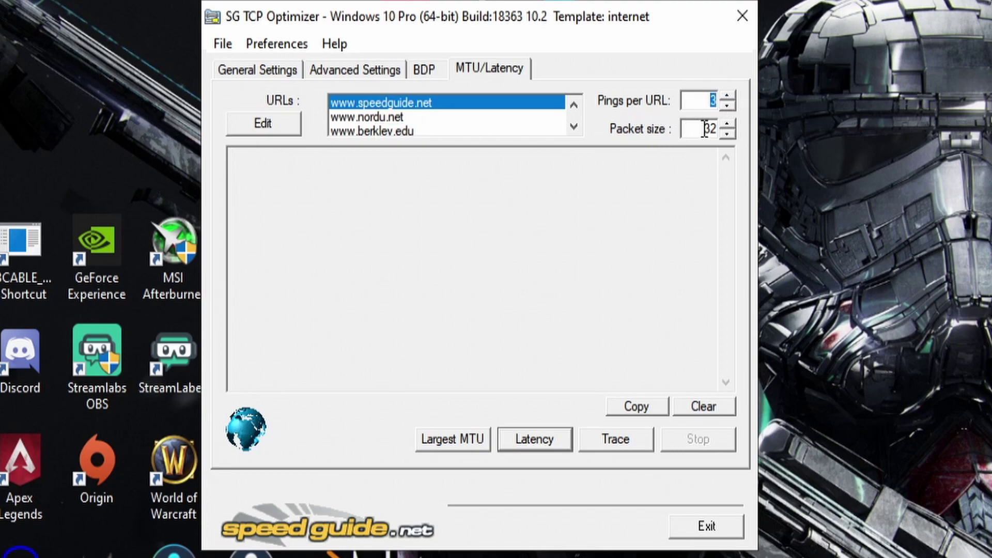
{"action": "key", "text": "Tab"}
{"action": "left_click", "coordinate": [454, 439]}
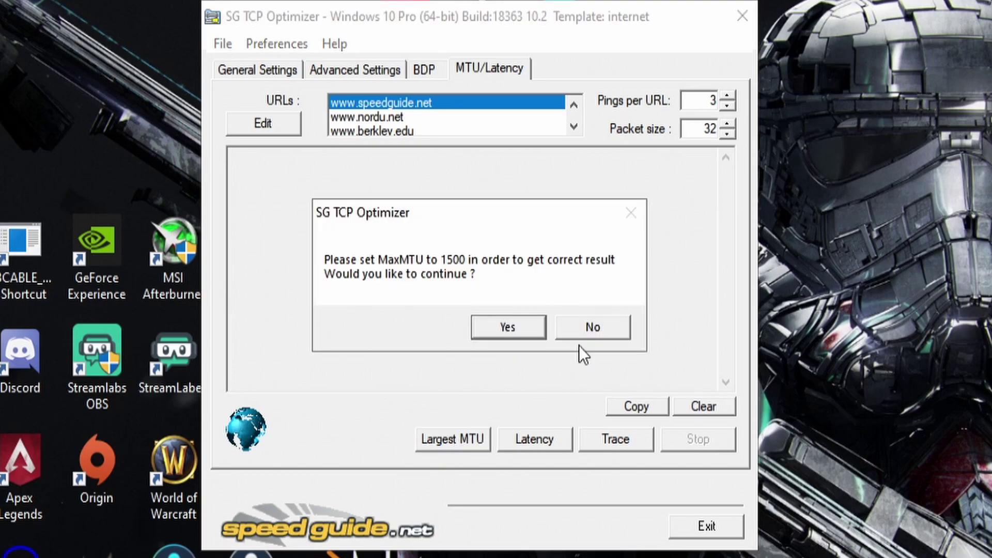
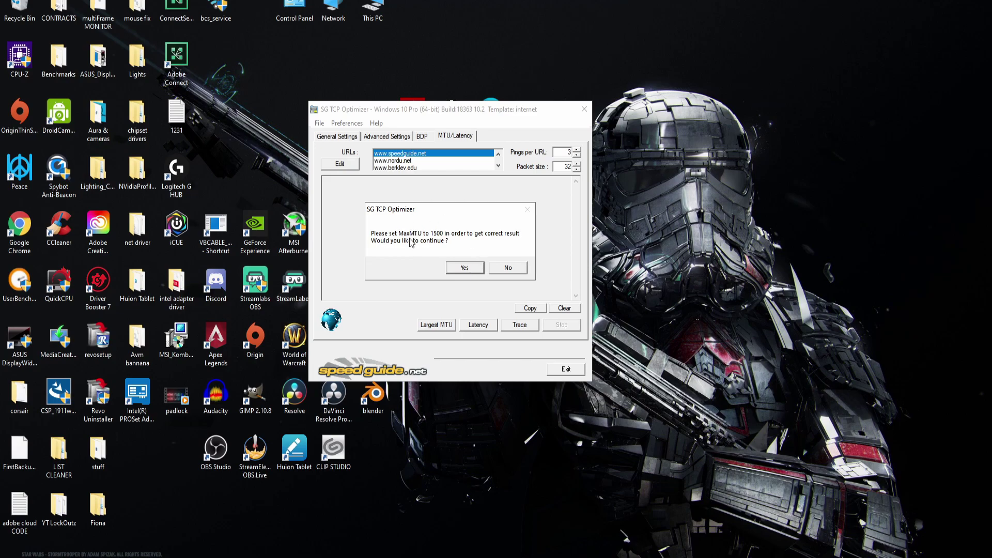
{"action": "left_click", "coordinate": [465, 268]}
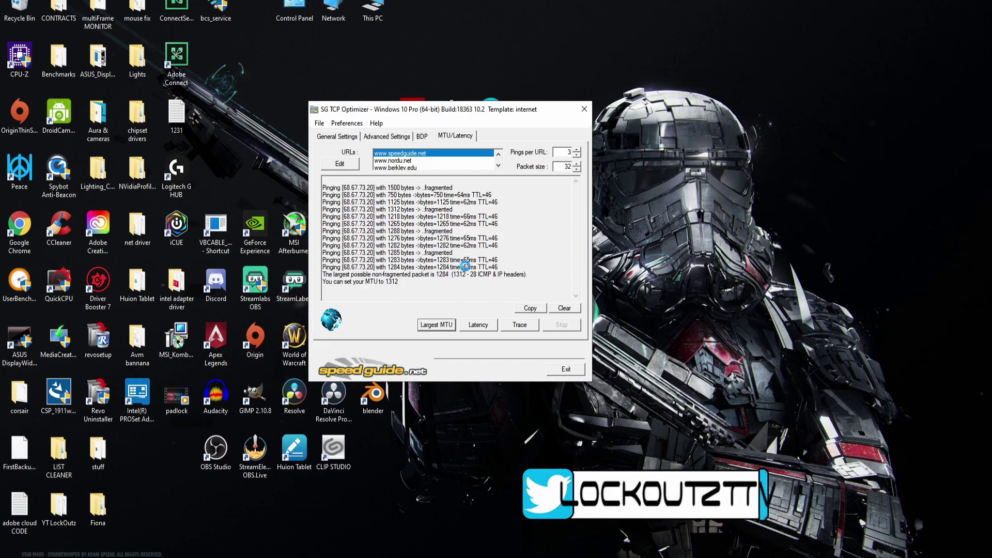
- Examine the fragmentation results of the MTU test and highlight the line recommending an MTU
{"action": "left_click_drag", "start_coordinate": [453, 189], "coordinate": [323, 258]}
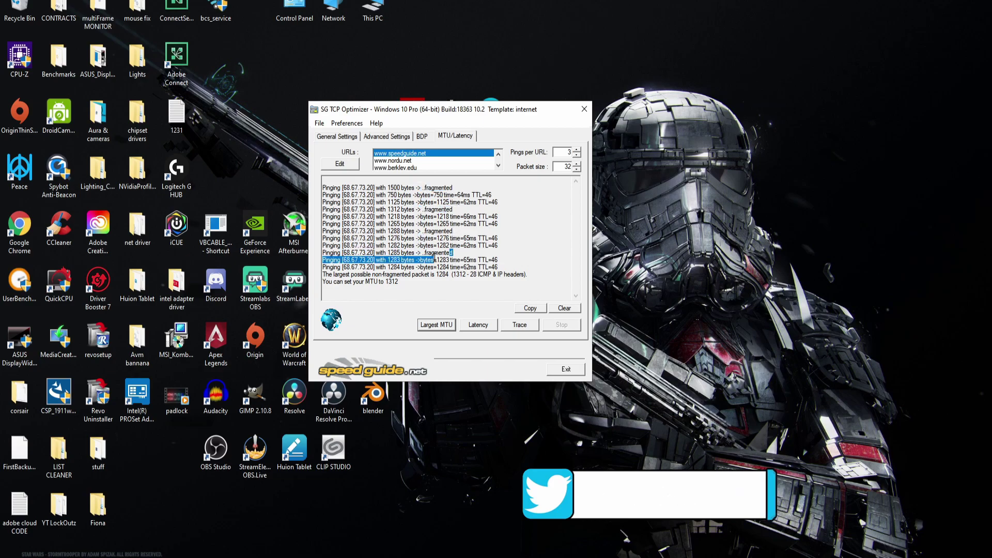
{"action": "left_click", "coordinate": [464, 267]}
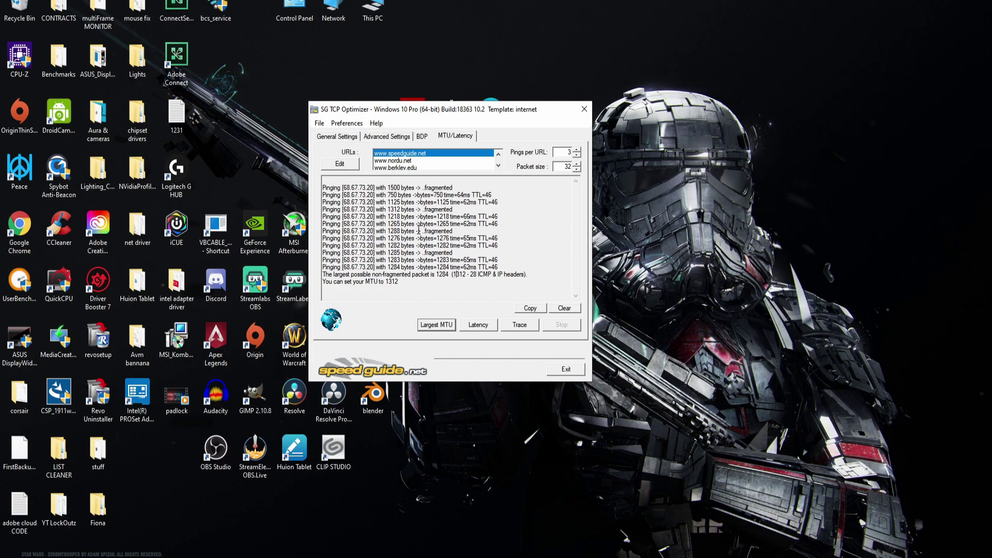
{"action": "left_click_drag", "start_coordinate": [399, 283], "coordinate": [325, 282]}
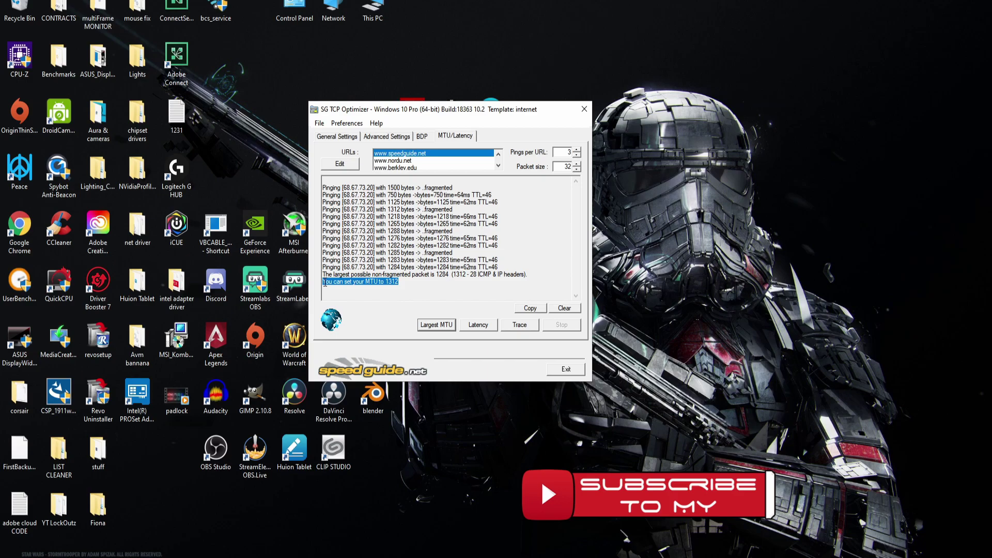
{"action": "left_click_drag", "start_coordinate": [325, 284], "coordinate": [348, 286]}
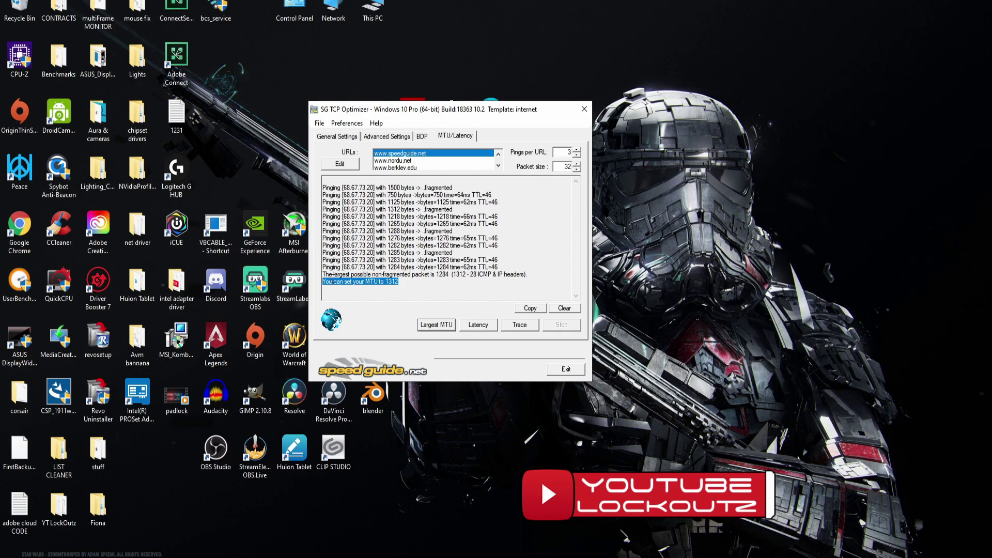
{"action": "left_click", "coordinate": [433, 324]}
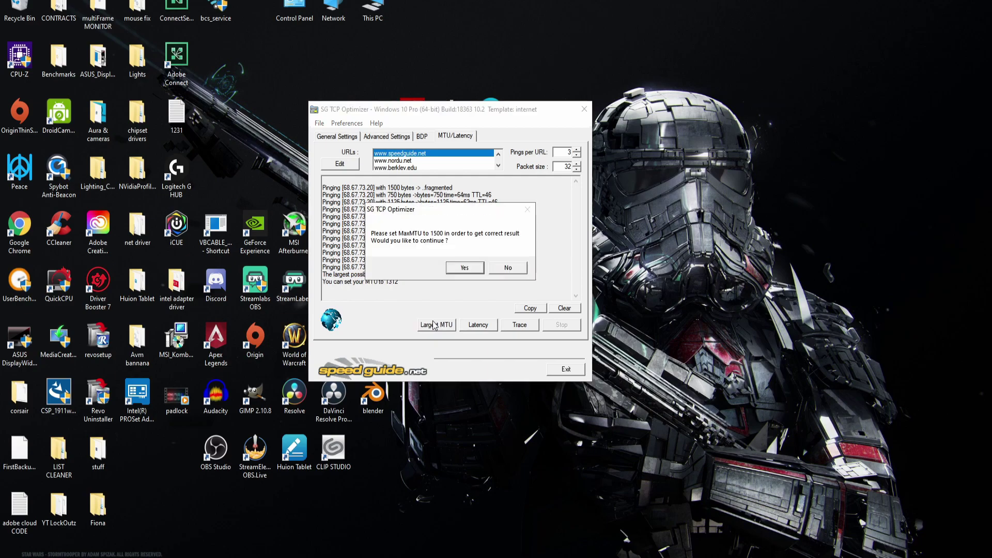
{"action": "left_click", "coordinate": [464, 267]}
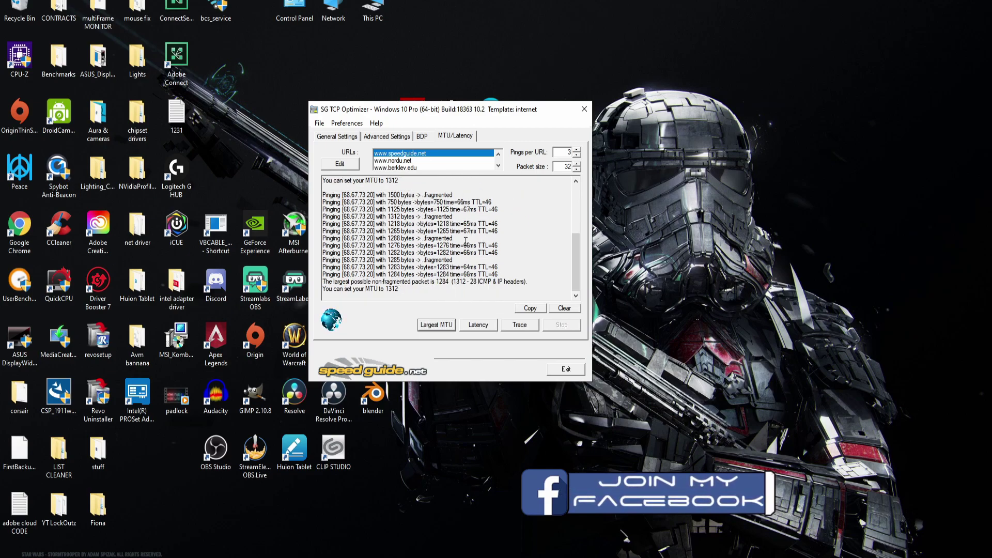
{"action": "left_click_drag", "start_coordinate": [399, 288], "coordinate": [323, 282]}
{"action": "left_click", "coordinate": [325, 291]}
{"action": "left_click", "coordinate": [437, 324]}
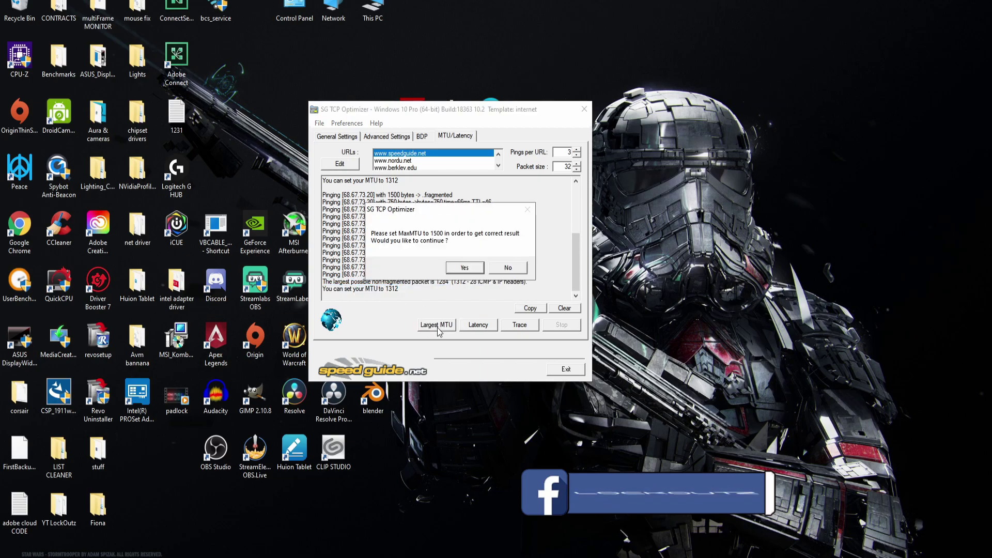
{"action": "left_click", "coordinate": [465, 268]}
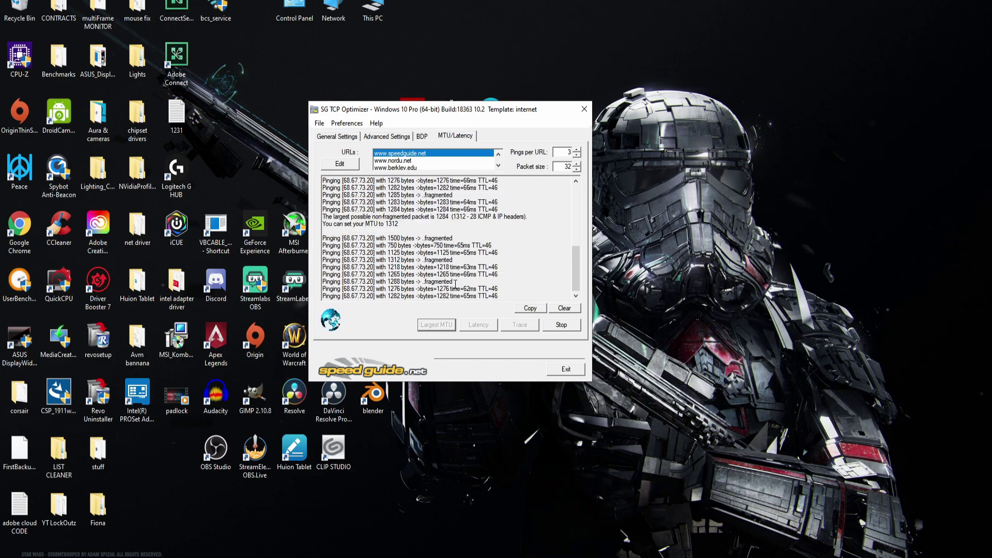
{"action": "left_click_drag", "start_coordinate": [408, 289], "coordinate": [334, 288]}
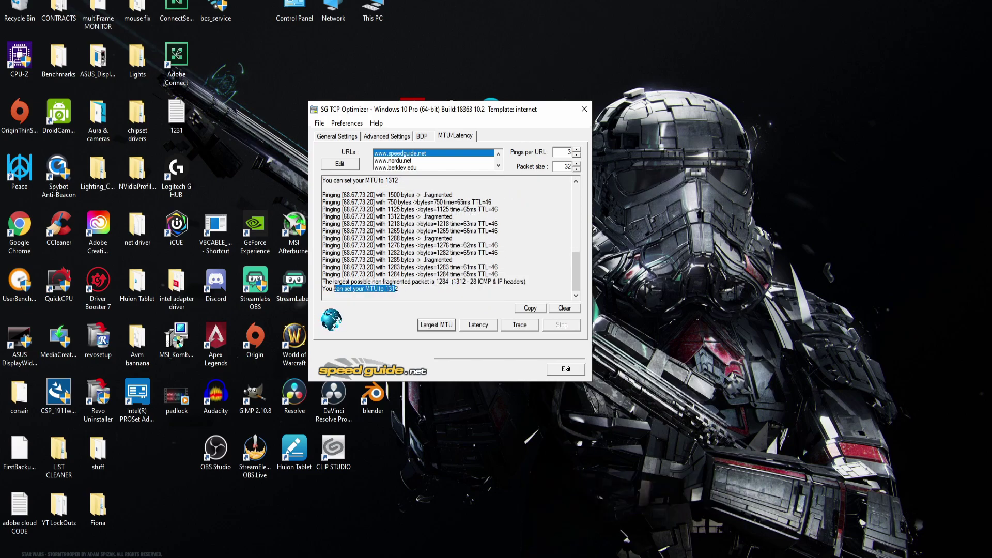
{"action": "left_click_drag", "start_coordinate": [400, 292], "coordinate": [324, 289]}
{"action": "left_click", "coordinate": [380, 284]}
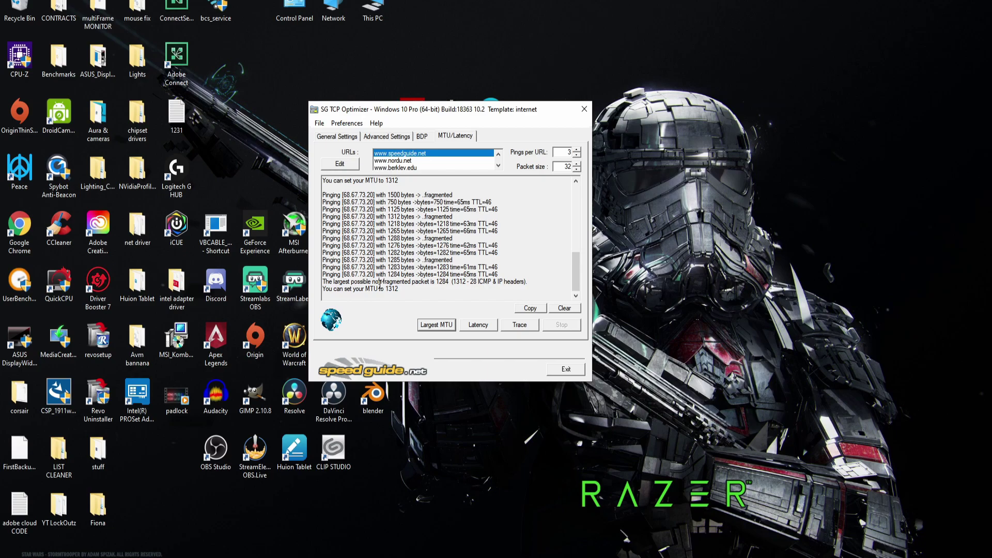
- Switch the general settings to Custom and keep the connection speed at 100+ Mbps
{"action": "left_click", "coordinate": [337, 137]}
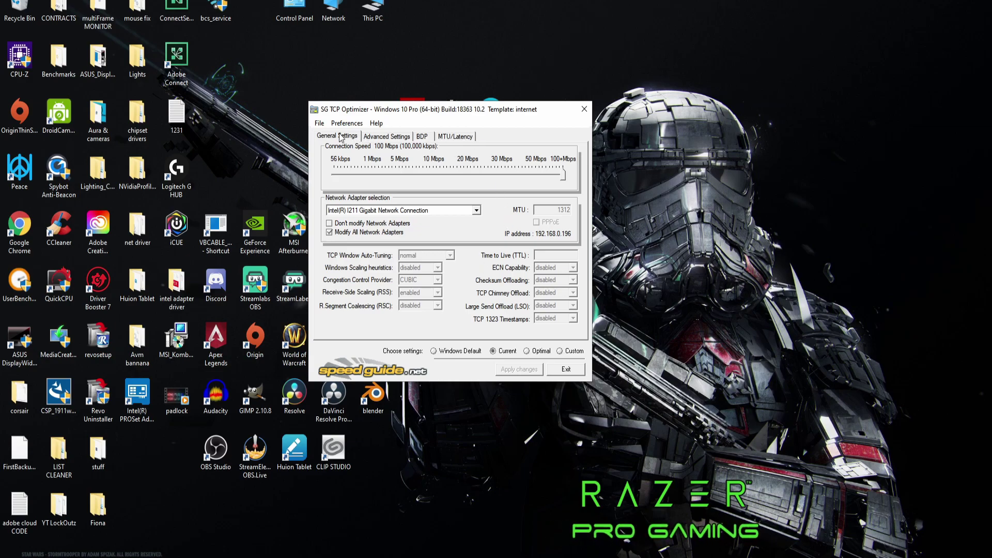
{"action": "left_click", "coordinate": [559, 351]}
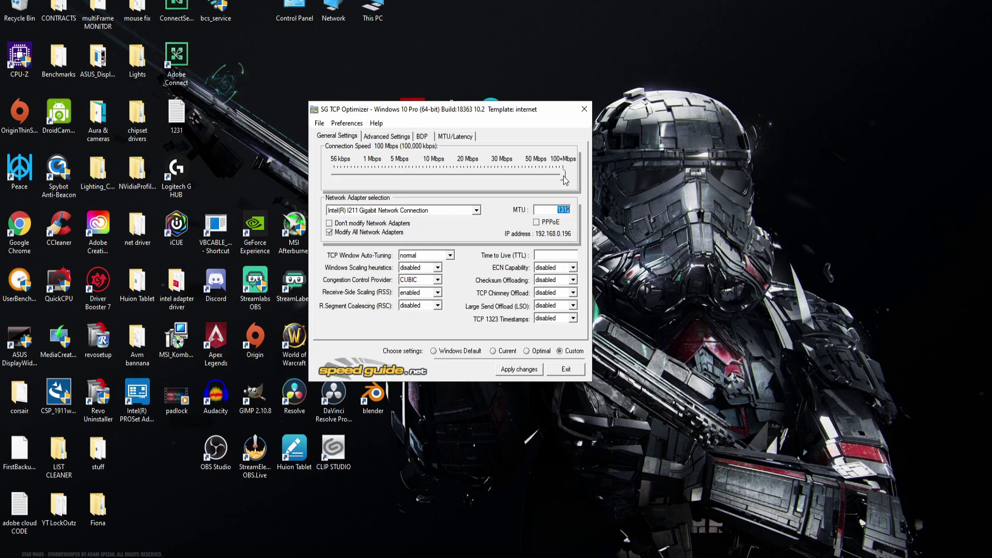
{"action": "mouse_move", "coordinate": [564, 177]}
{"action": "left_mouse_down"}
{"action": "mouse_move", "coordinate": [556, 181]}
{"action": "mouse_move", "coordinate": [574, 186]}
{"action": "left_mouse_up"}
- Review the advanced settings, including the gaming tweaks and the MaxUserPort and TcpTimedWaitDelay values
{"action": "left_click", "coordinate": [380, 138]}
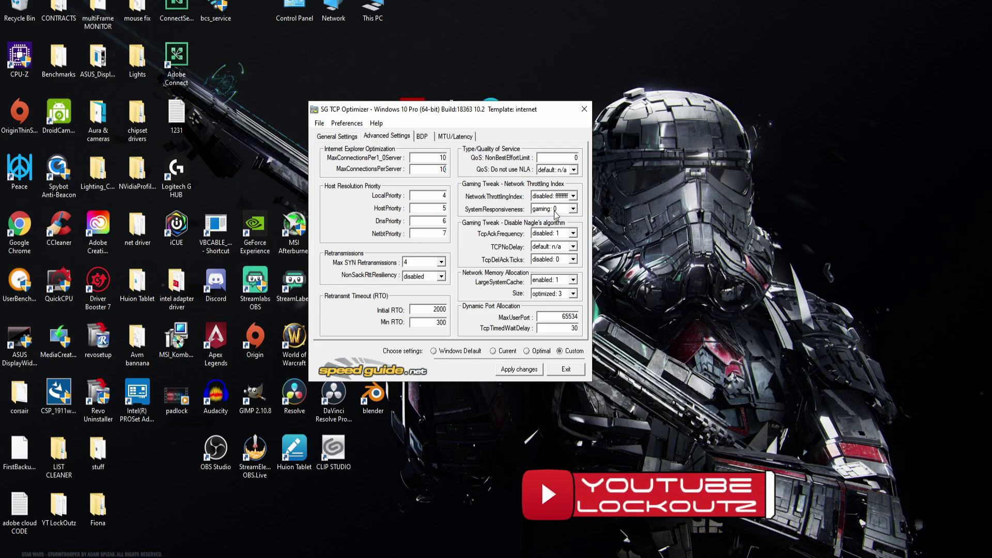
{"action": "mouse_move", "coordinate": [543, 239]}
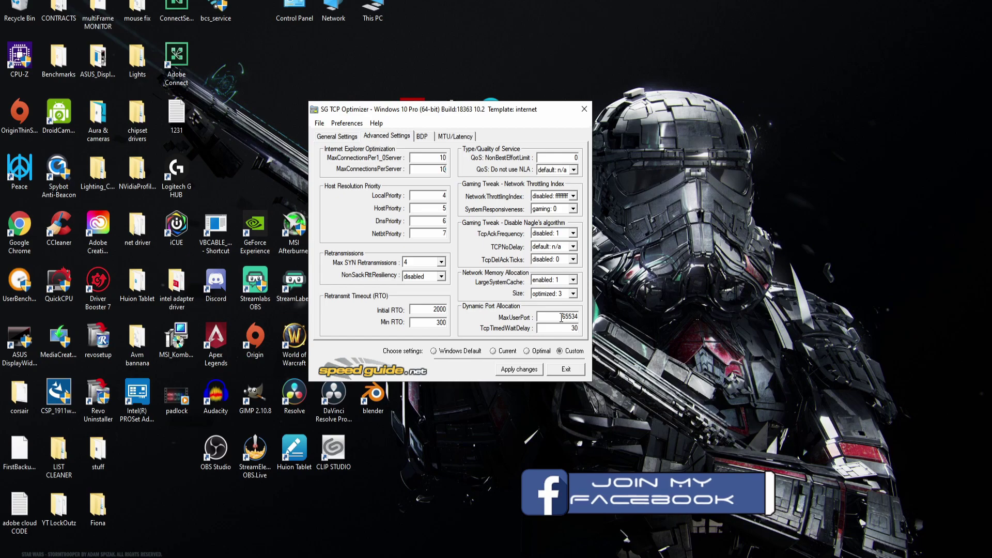
{"action": "left_click_drag", "start_coordinate": [561, 317], "coordinate": [577, 328]}
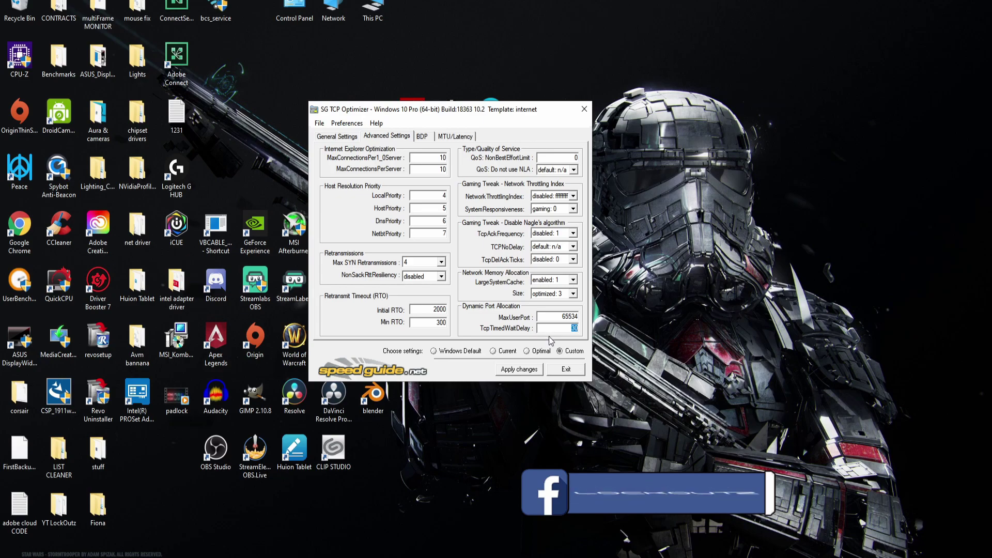
- Show the list of changes to apply, cancel it without applying, and close TCP Optimizer
{"action": "left_click", "coordinate": [526, 371]}
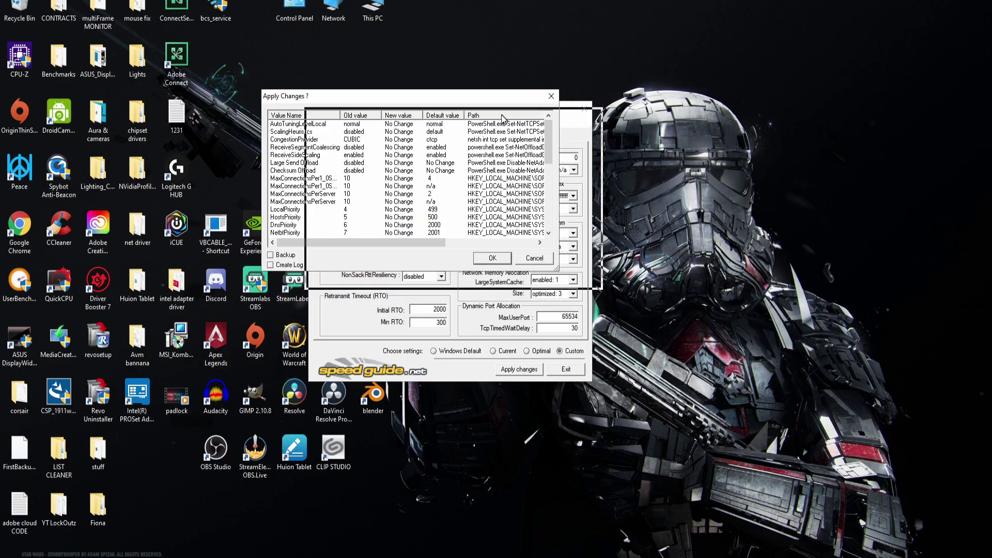
{"action": "mouse_move", "coordinate": [600, 157]}
{"action": "left_mouse_down"}
{"action": "mouse_move", "coordinate": [611, 263]}
{"action": "mouse_move", "coordinate": [600, 155]}
{"action": "left_mouse_up"}
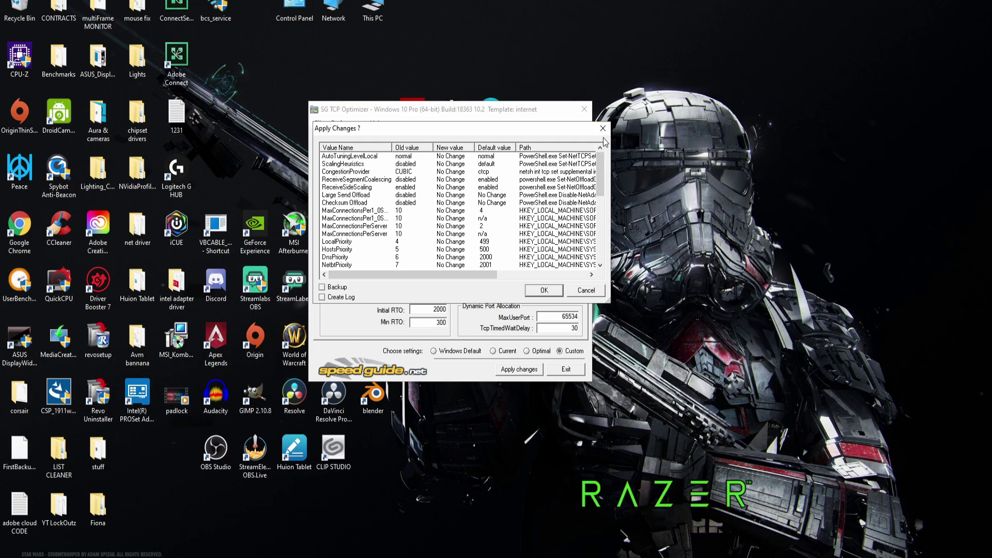
{"action": "left_click", "coordinate": [599, 291]}
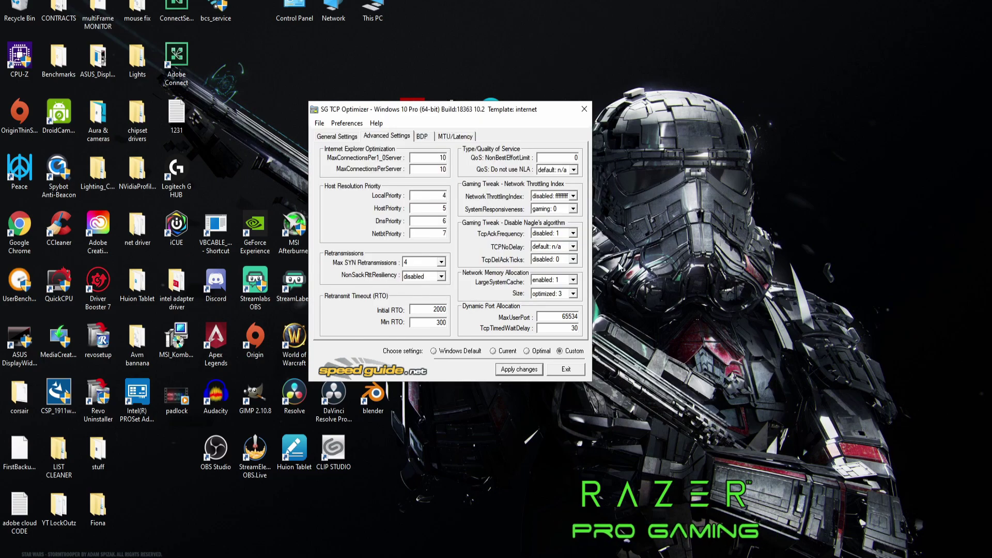
{"action": "left_click", "coordinate": [584, 109]}
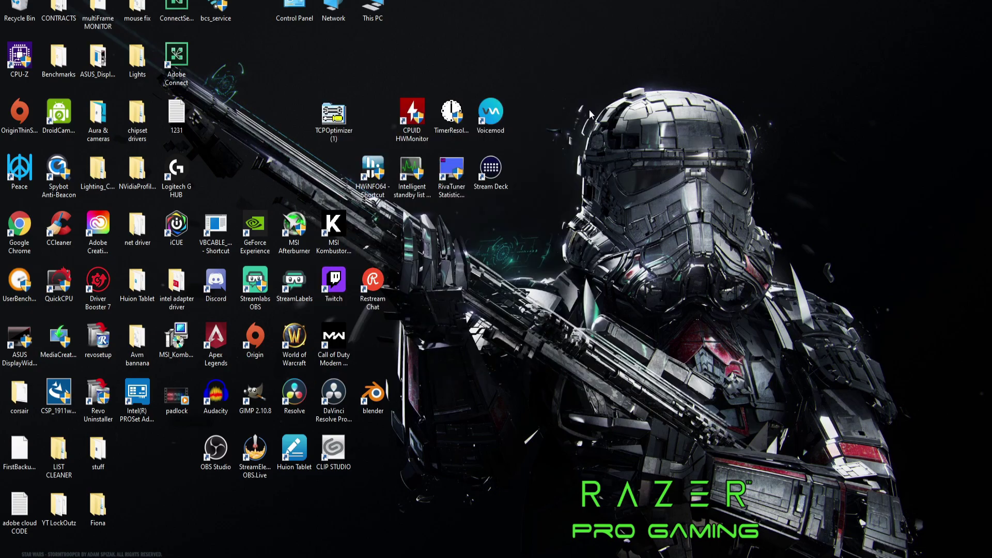
{"action": "right_click", "coordinate": [629, 147]}
{"action": "left_click", "coordinate": [600, 177]}
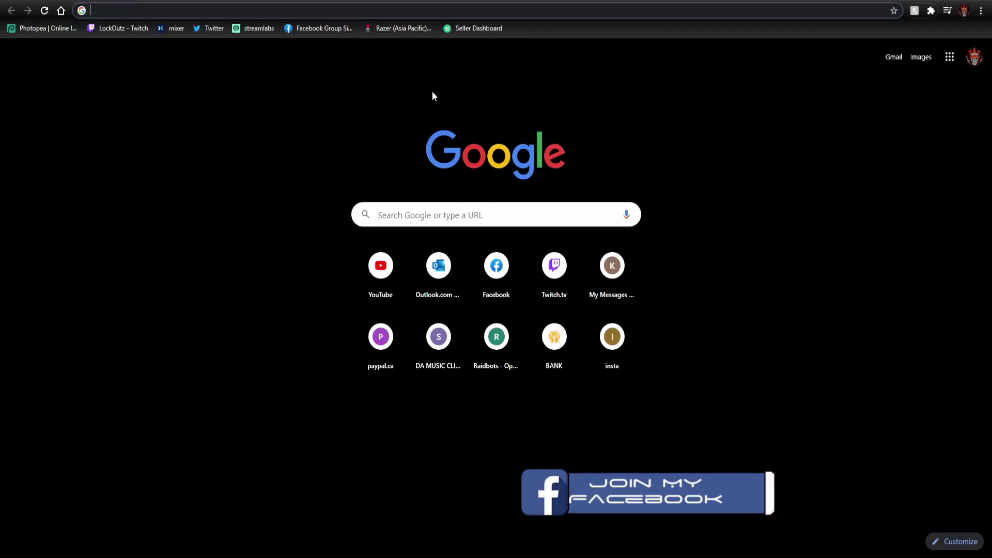
- Go to dslreports.com/speedtest in Google Chrome
{"action": "left_click", "coordinate": [264, 13]}
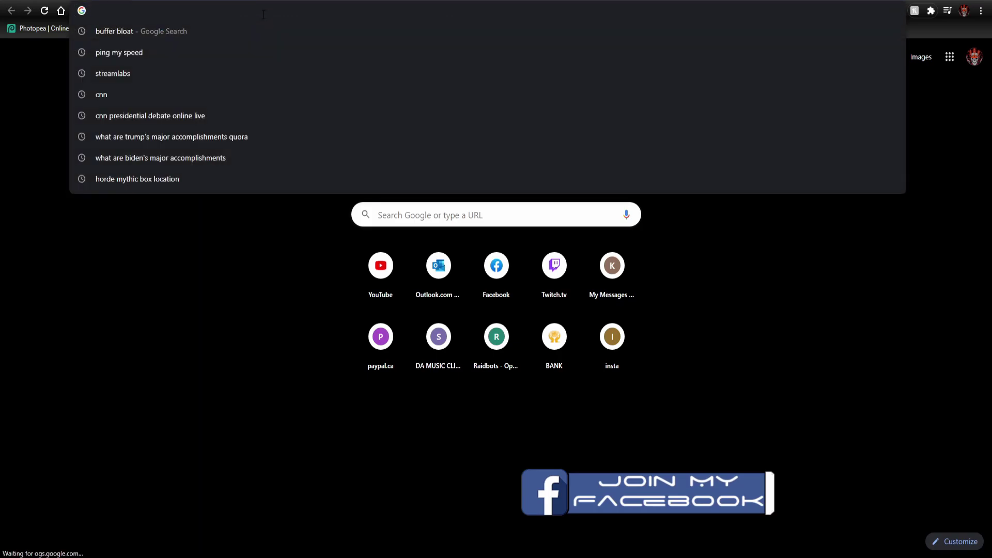
{"action": "type", "text": "dslreports.com/speedtest"}
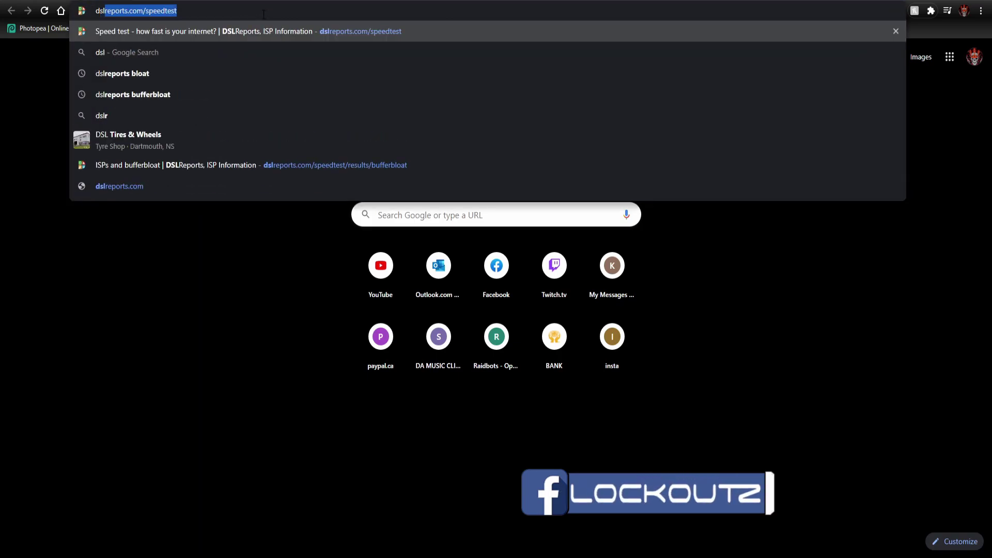